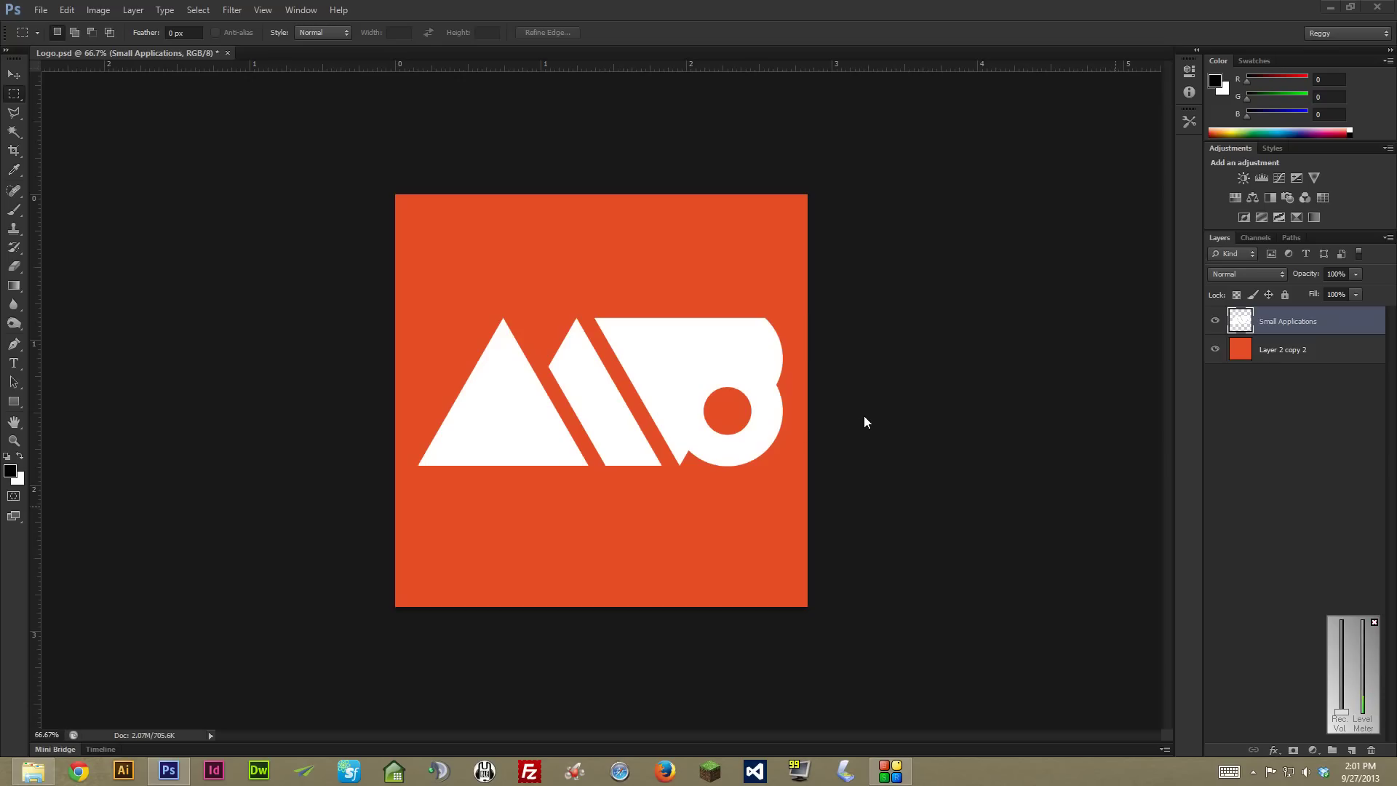
Toggle the orange background and white logo layers' visibility to compare them
{"action": "left_click", "coordinate": [1215, 350]}
{"action": "left_click", "coordinate": [1214, 321]}
{"action": "left_click", "coordinate": [1214, 321]}
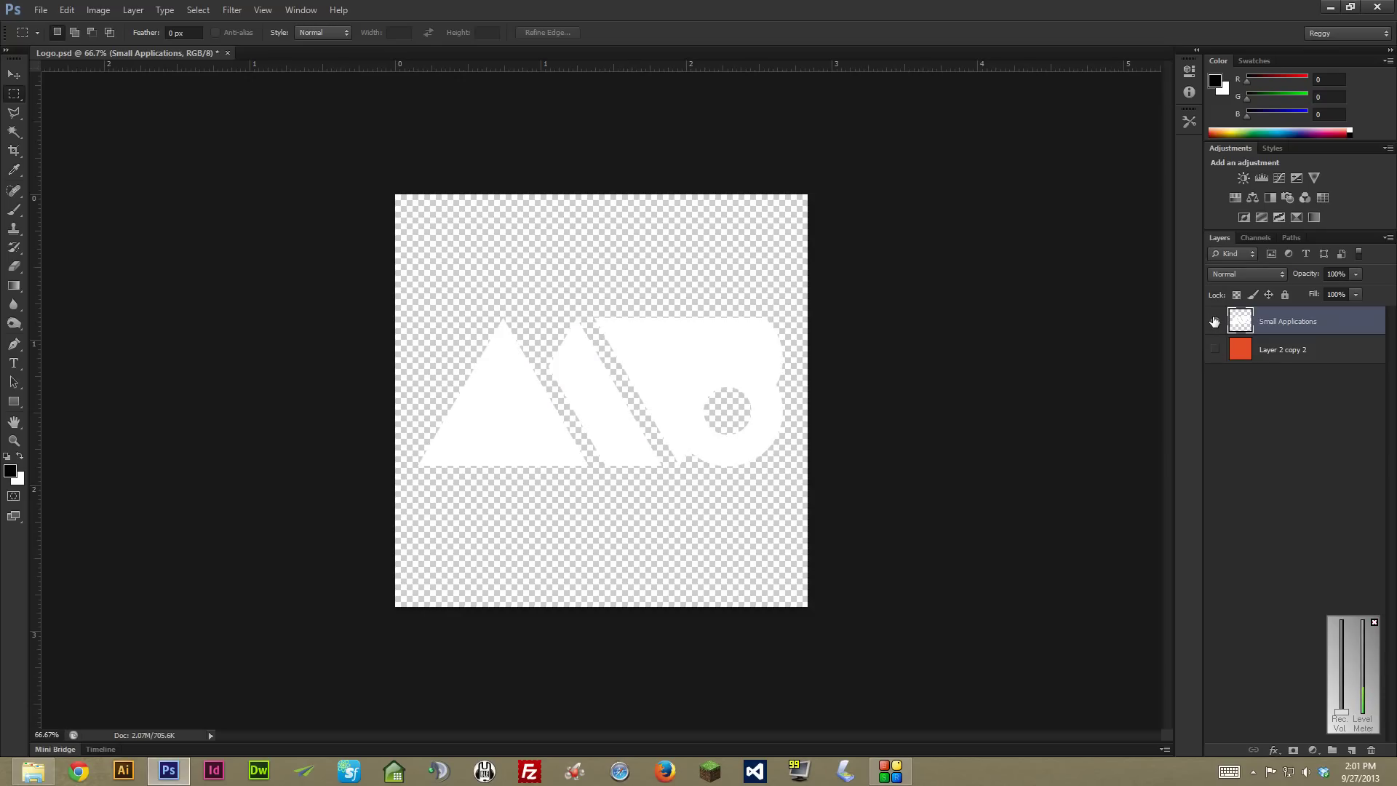
{"action": "left_click", "coordinate": [1214, 350]}
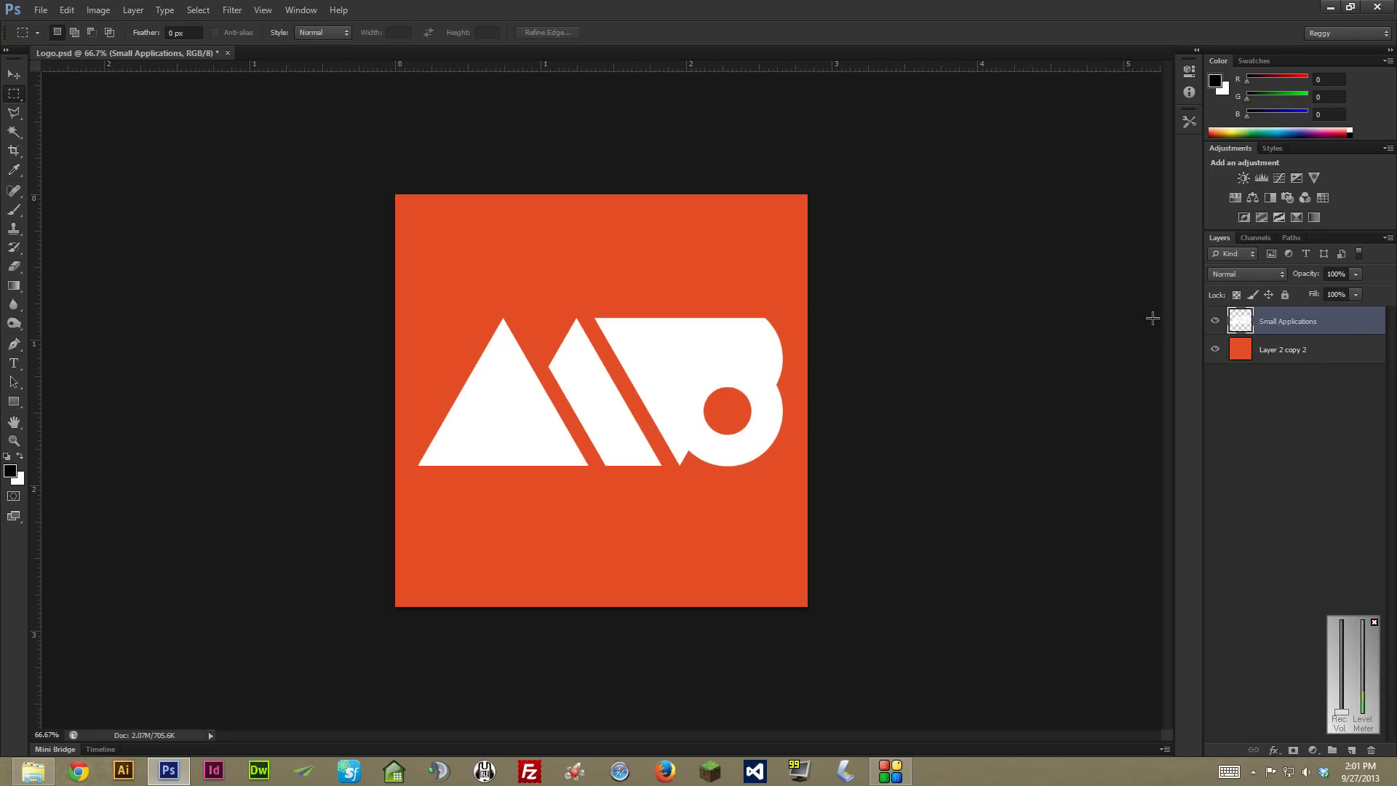
{"action": "left_click", "coordinate": [1215, 321]}
{"action": "left_click", "coordinate": [1215, 321]}
Add a layer mask to Small Applications and brush a grunge texture onto it
{"action": "key", "text": "b"}
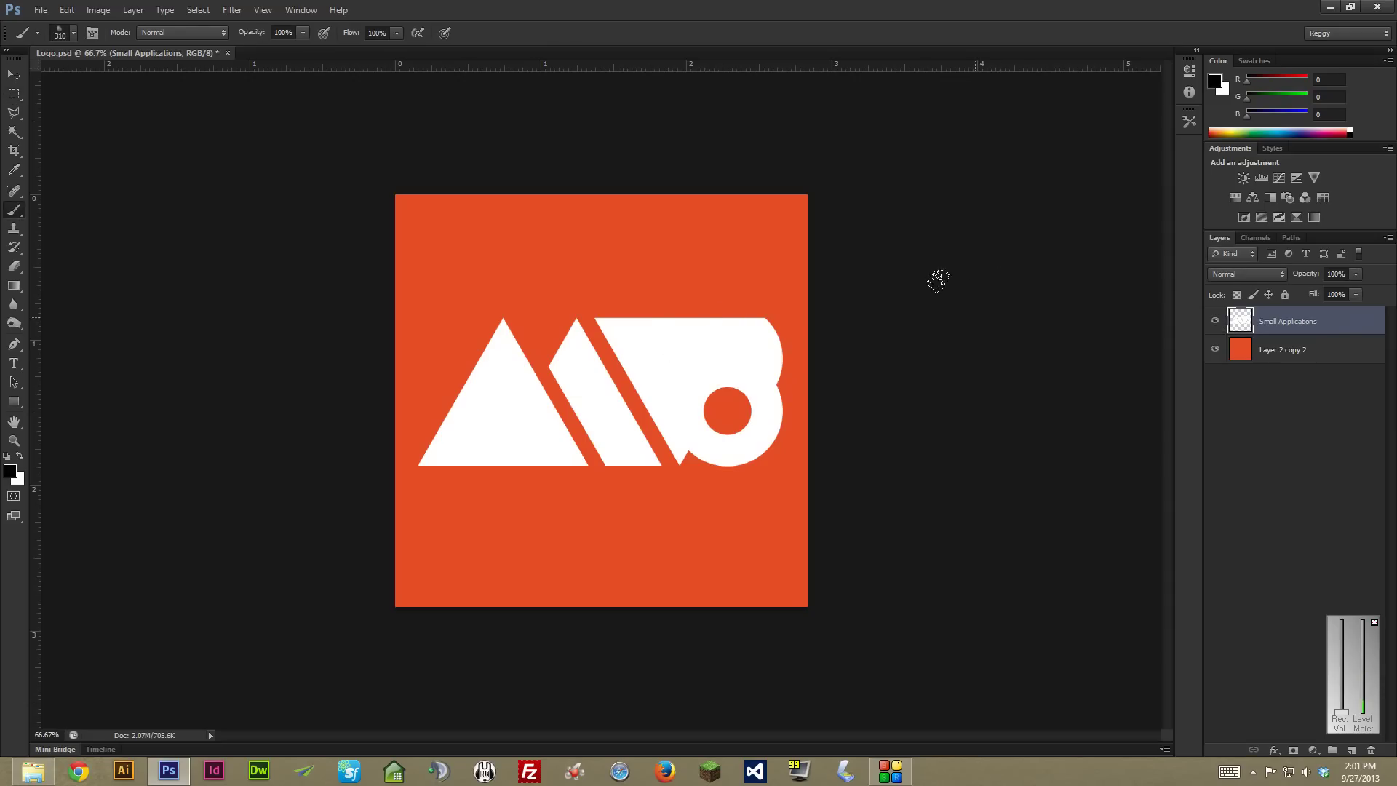
{"action": "left_click", "coordinate": [1294, 750]}
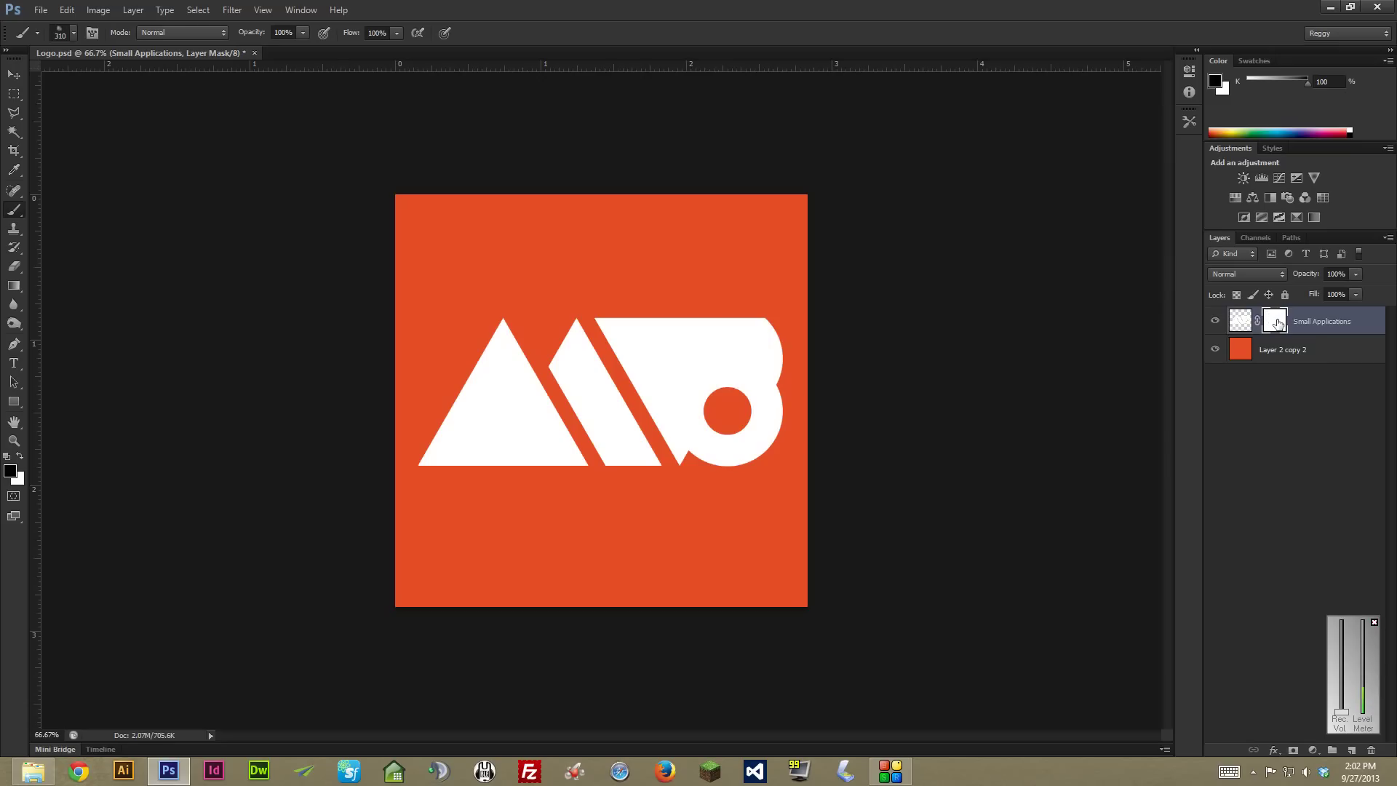
{"action": "left_click", "coordinate": [1243, 320]}
{"action": "left_click", "coordinate": [1276, 322]}
{"action": "mouse_move", "coordinate": [328, 278]}
{"action": "left_mouse_down"}
{"action": "mouse_move", "coordinate": [446, 327]}
{"action": "mouse_move", "coordinate": [324, 406]}
{"action": "mouse_move", "coordinate": [1001, 439]}
{"action": "left_mouse_up"}
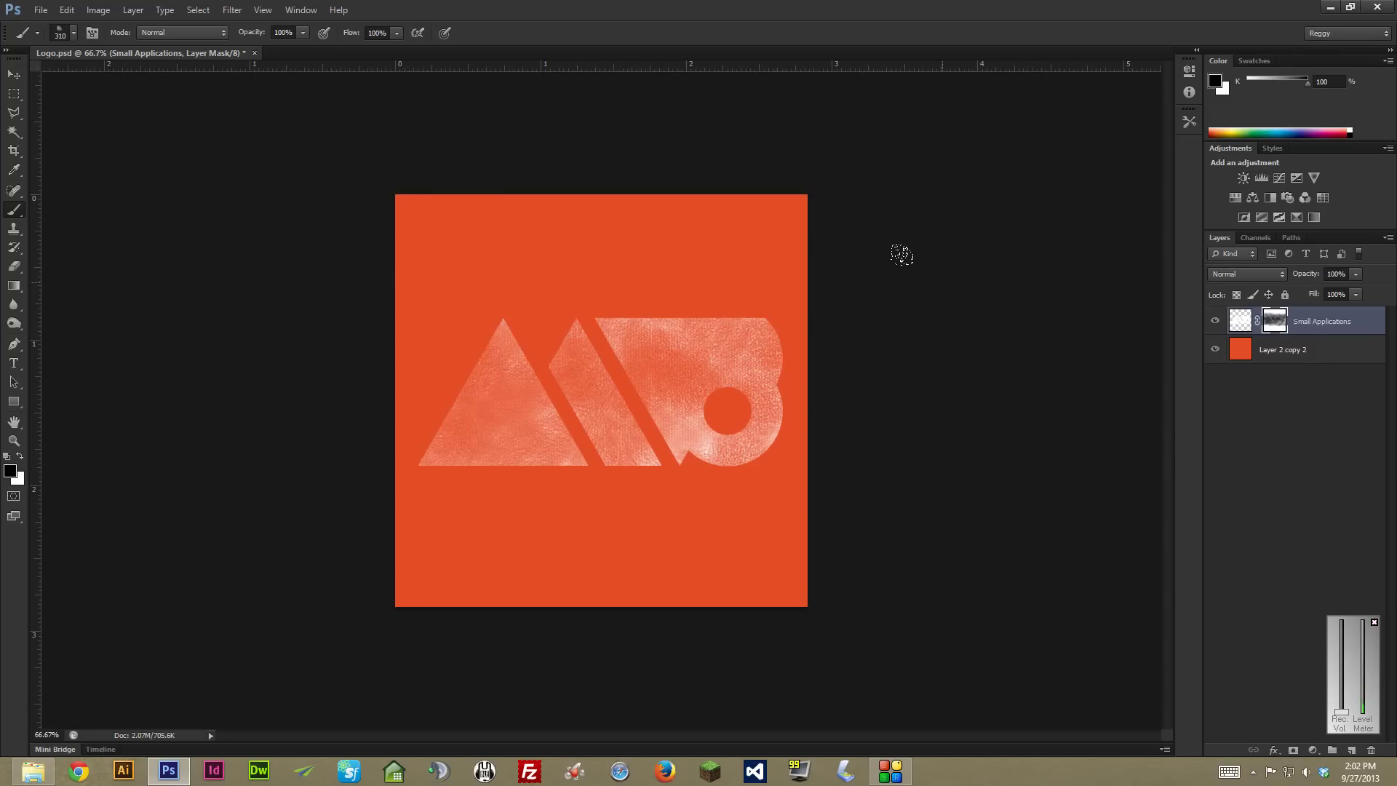
{"action": "left_click_drag", "start_coordinate": [13, 73], "coordinate": [10, 75]}
{"action": "left_click", "coordinate": [10, 75]}
At 100% view, brighten the mask texture and bring up Levels for the Small Applications Mask
{"action": "key", "text": "ctrl+plus"}
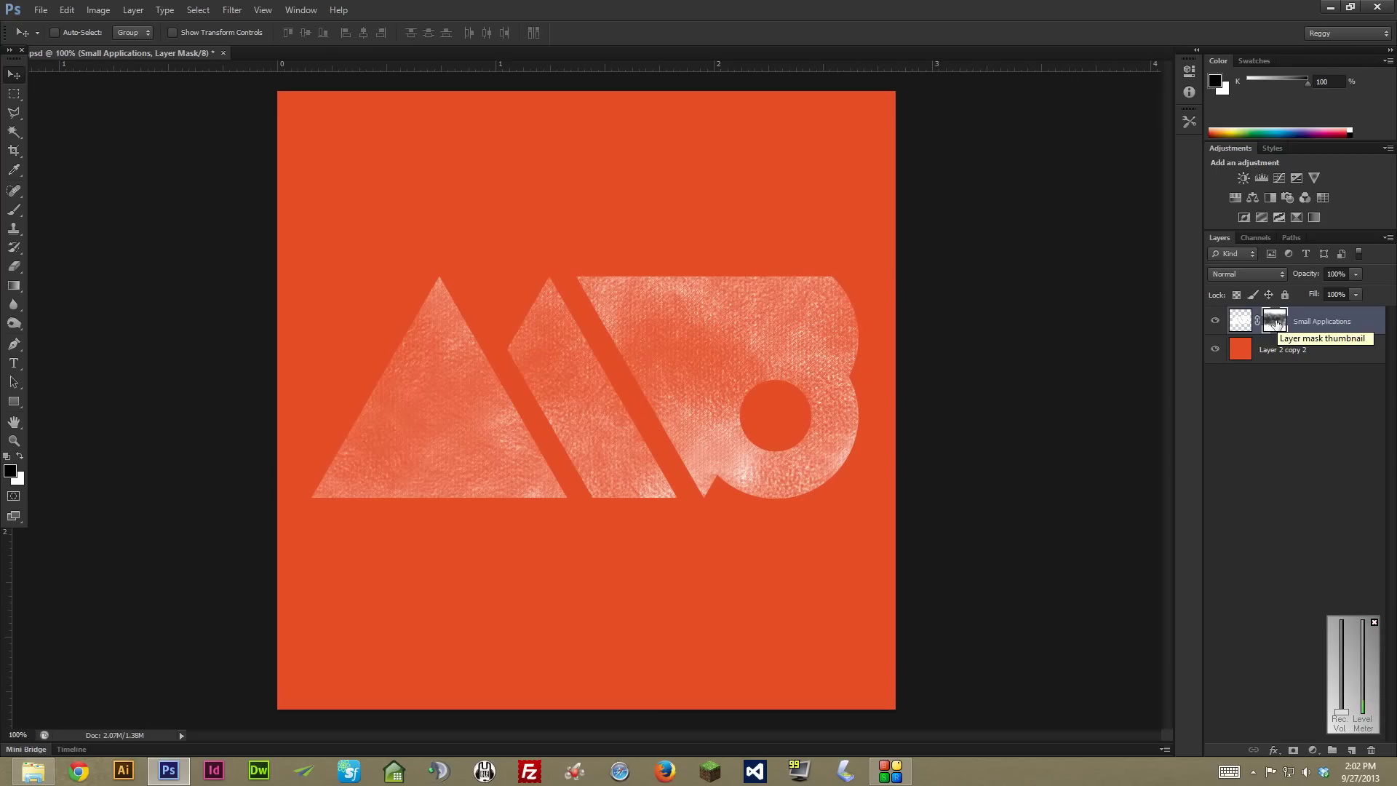
{"action": "key", "text": "ctrl+shift+l"}
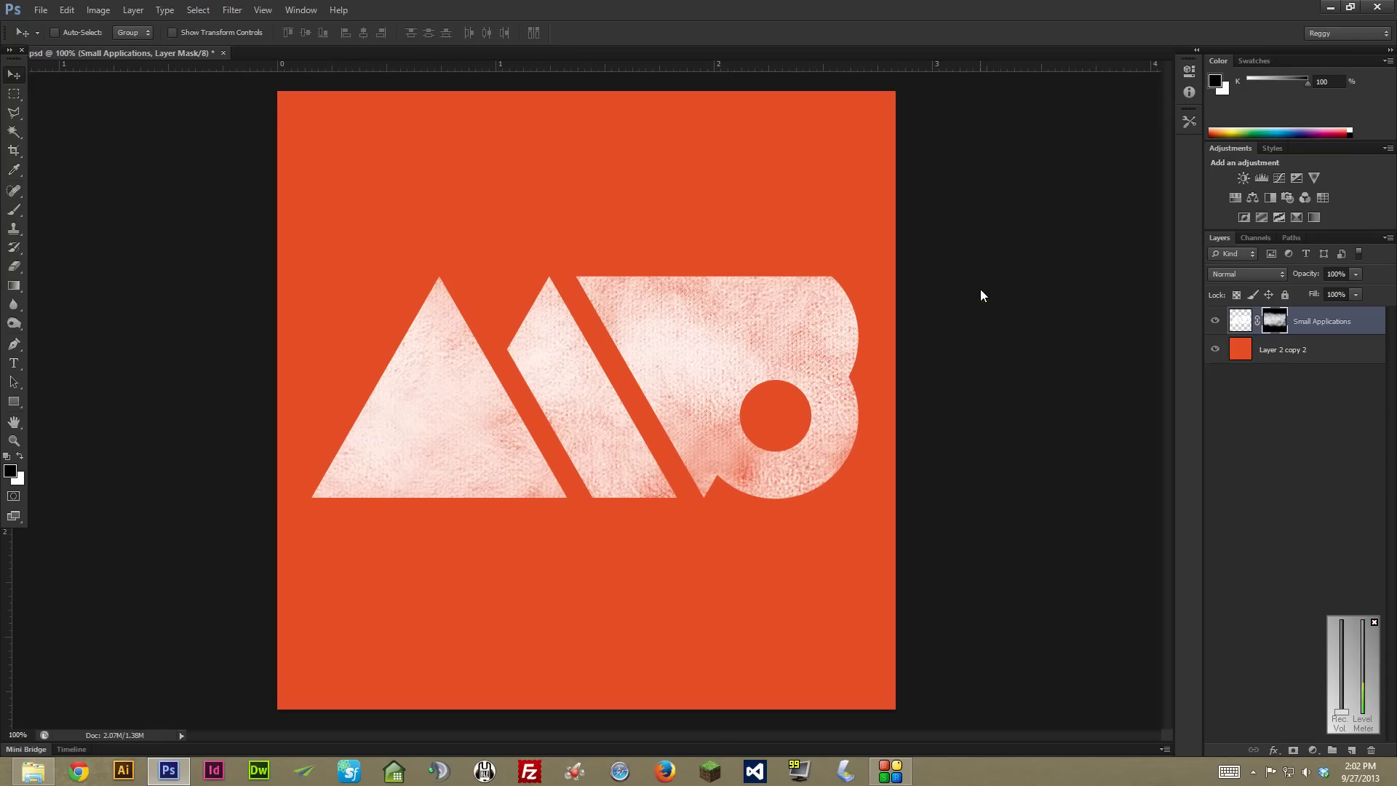
{"action": "key", "text": "ctrl+l"}
{"action": "left_click_drag", "start_coordinate": [1032, 311], "coordinate": [953, 272]}
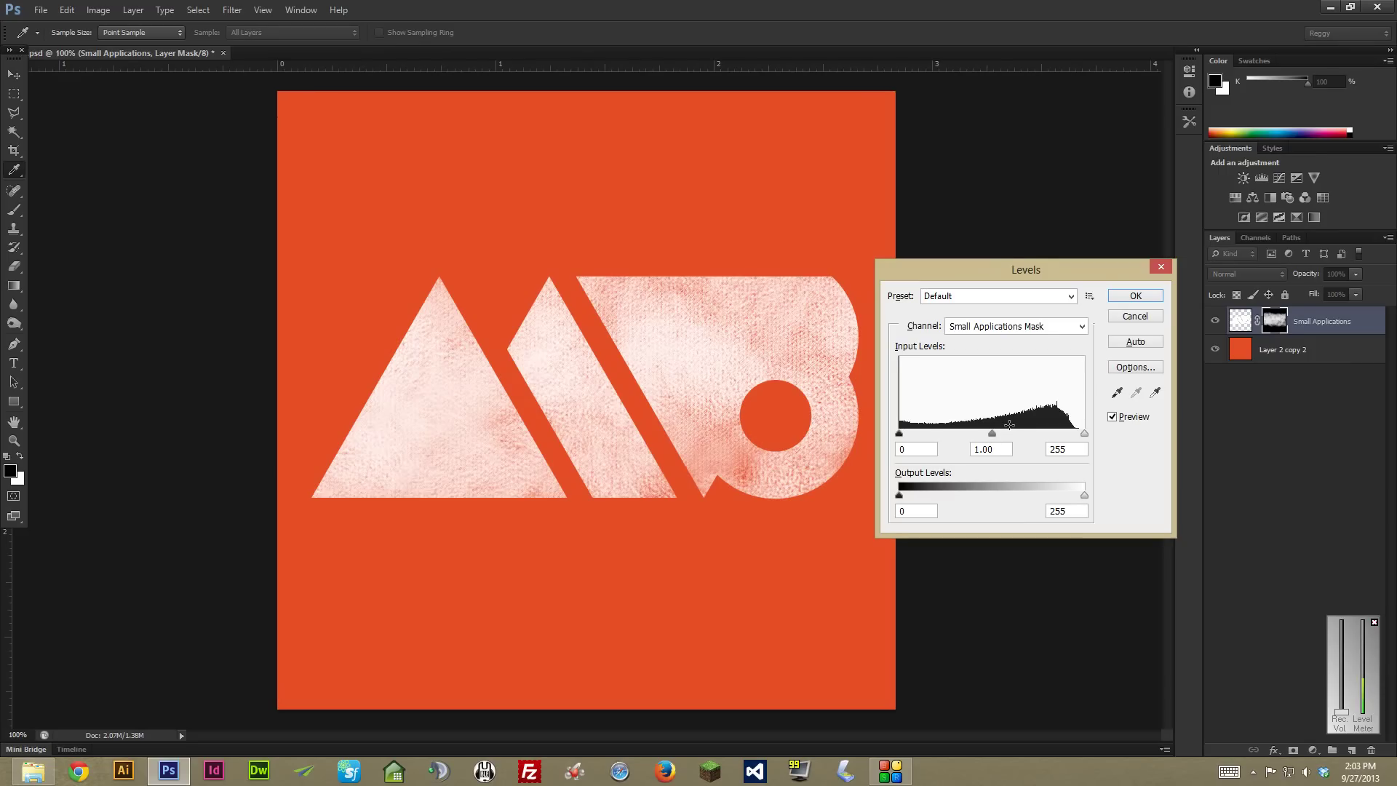
Adjust the mask's midtone input and lower the white input to 176 for a harsher texture
{"action": "mouse_move", "coordinate": [899, 434]}
{"action": "left_mouse_down"}
{"action": "mouse_move", "coordinate": [917, 434]}
{"action": "mouse_move", "coordinate": [900, 434]}
{"action": "left_mouse_up"}
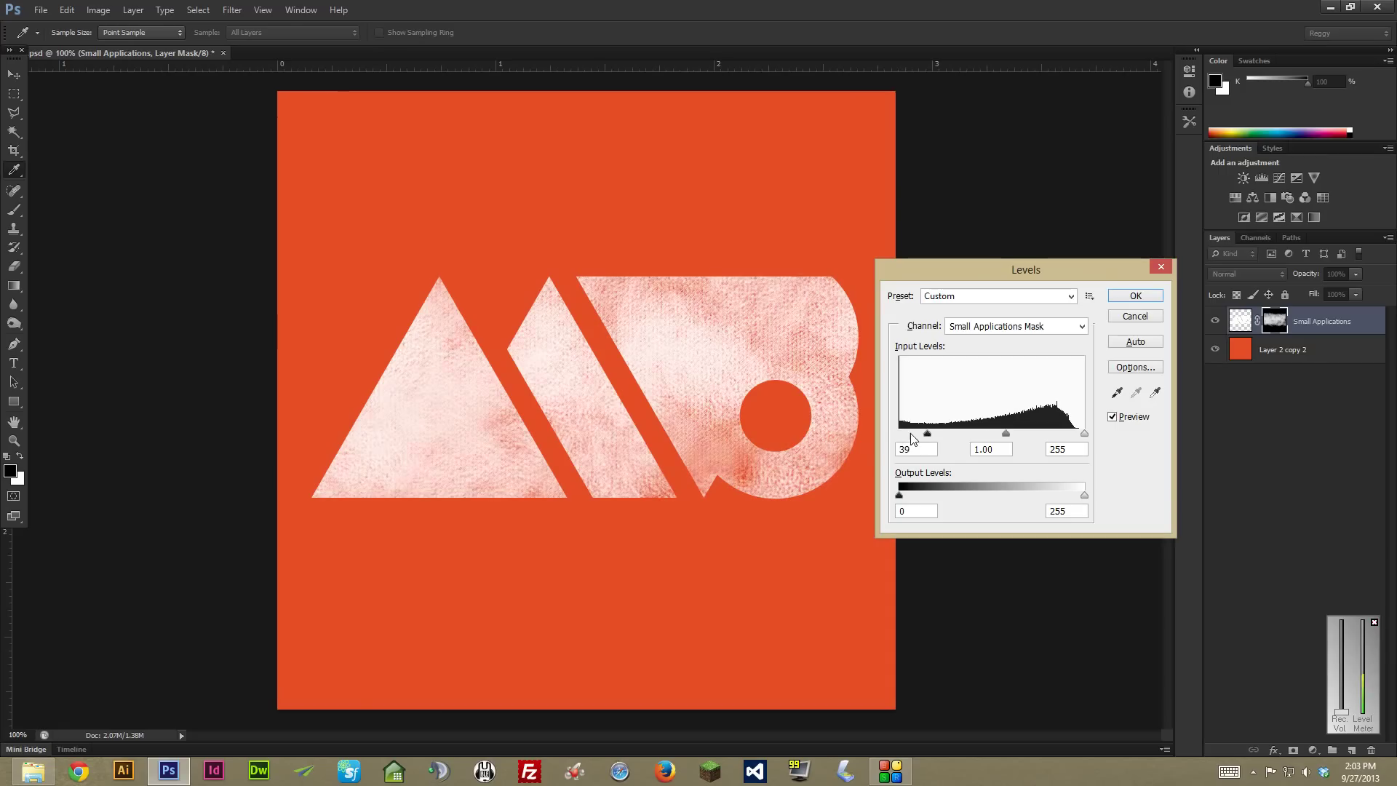
{"action": "left_click", "coordinate": [1084, 434]}
{"action": "left_click_drag", "start_coordinate": [992, 433], "coordinate": [991, 434]}
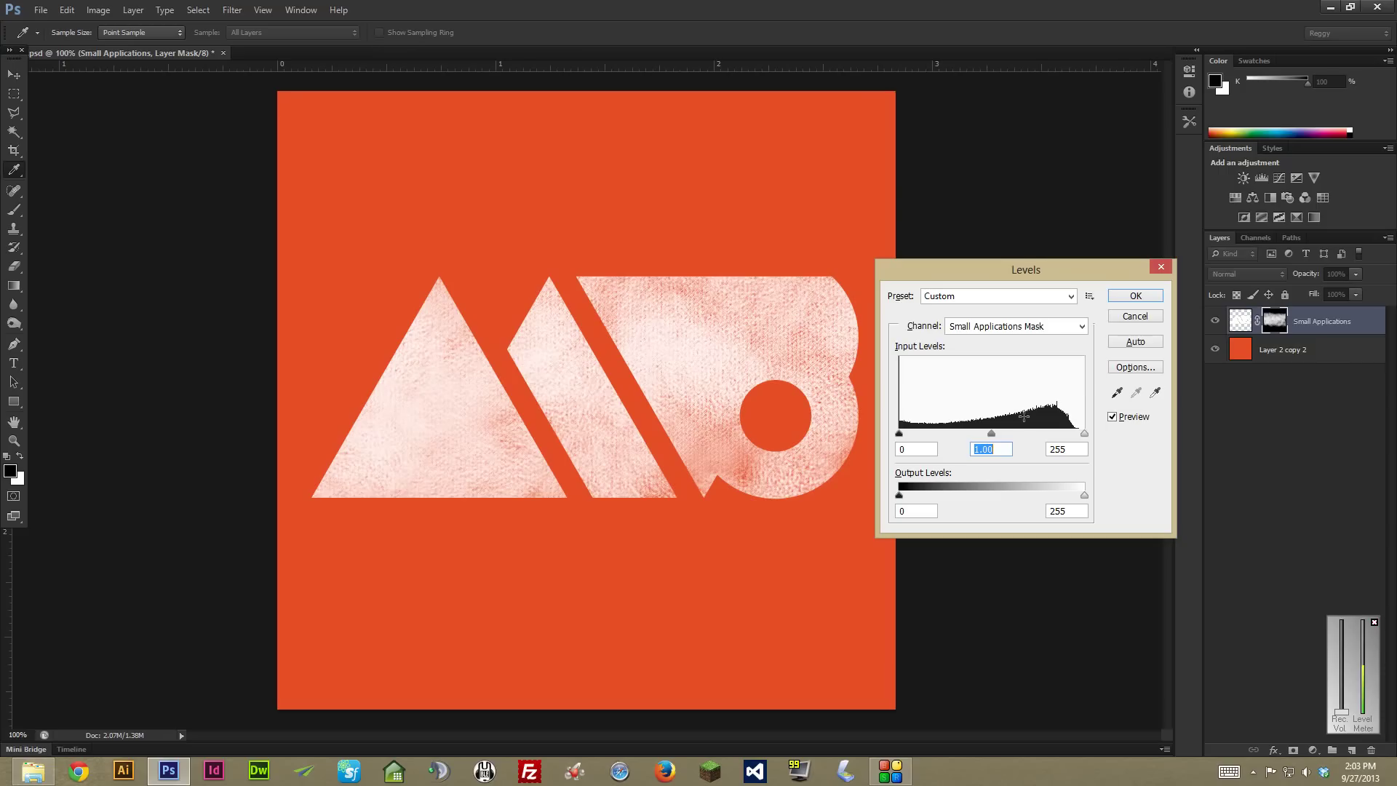
{"action": "left_click_drag", "start_coordinate": [991, 434], "coordinate": [990, 434]}
{"action": "left_click_drag", "start_coordinate": [989, 434], "coordinate": [1020, 433]}
{"action": "left_click", "coordinate": [1028, 433]}
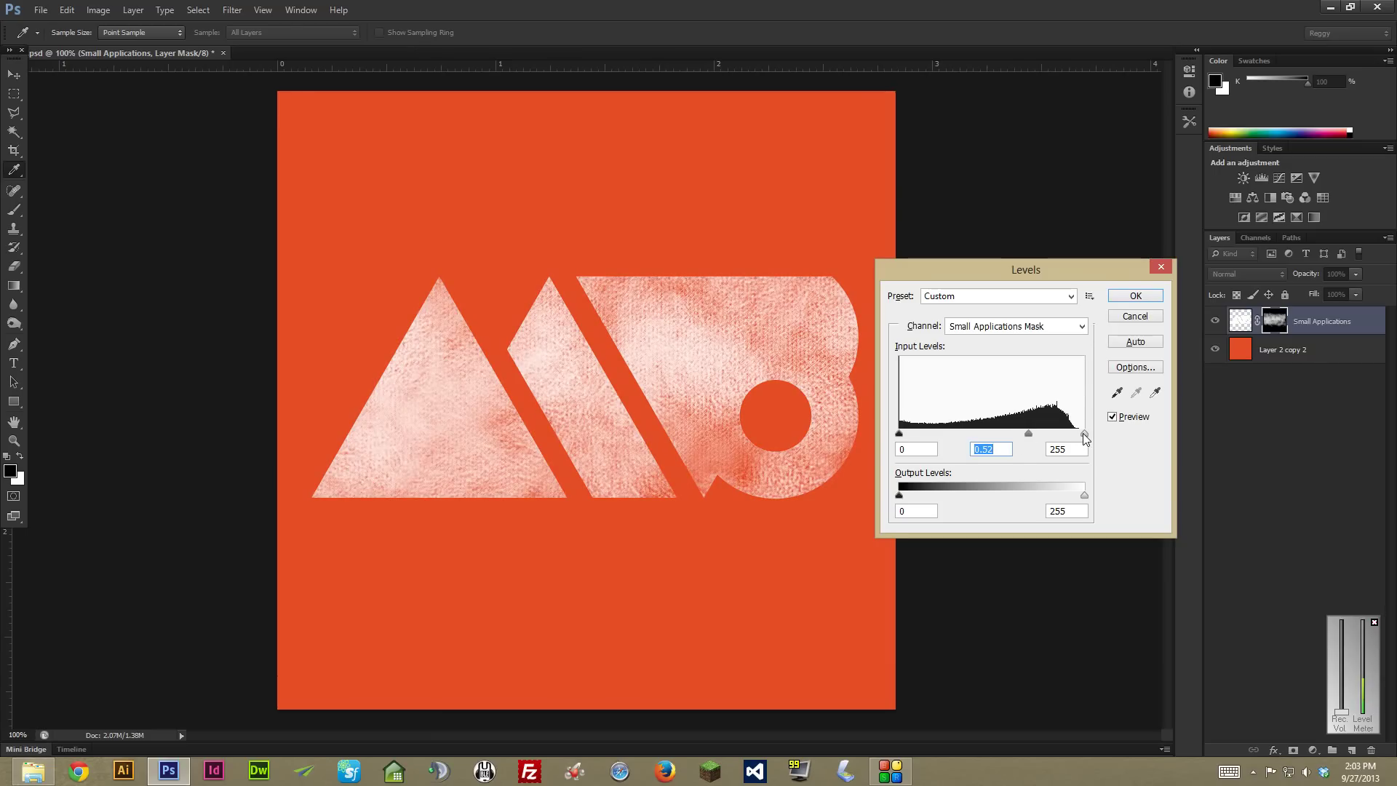
{"action": "left_click_drag", "start_coordinate": [1084, 437], "coordinate": [1017, 434]}
Raise the black input level to 114, zooming to 300% to inspect the speckles
{"action": "mouse_move", "coordinate": [899, 435]}
{"action": "left_mouse_down"}
{"action": "mouse_move", "coordinate": [963, 436]}
{"action": "mouse_move", "coordinate": [895, 436]}
{"action": "left_mouse_up"}
{"action": "key", "text": "ctrl+plus"}
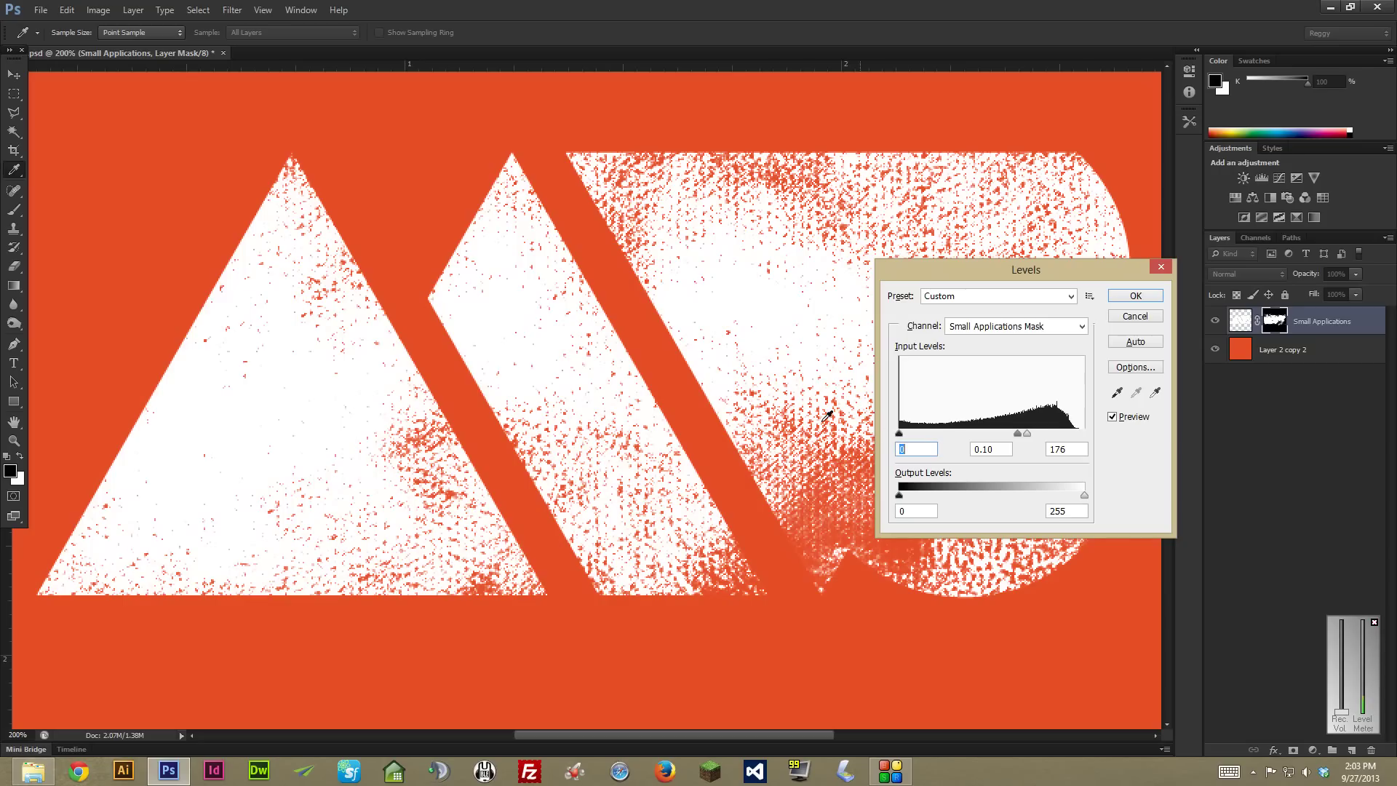
{"action": "left_click_drag", "start_coordinate": [796, 451], "coordinate": [658, 341]}
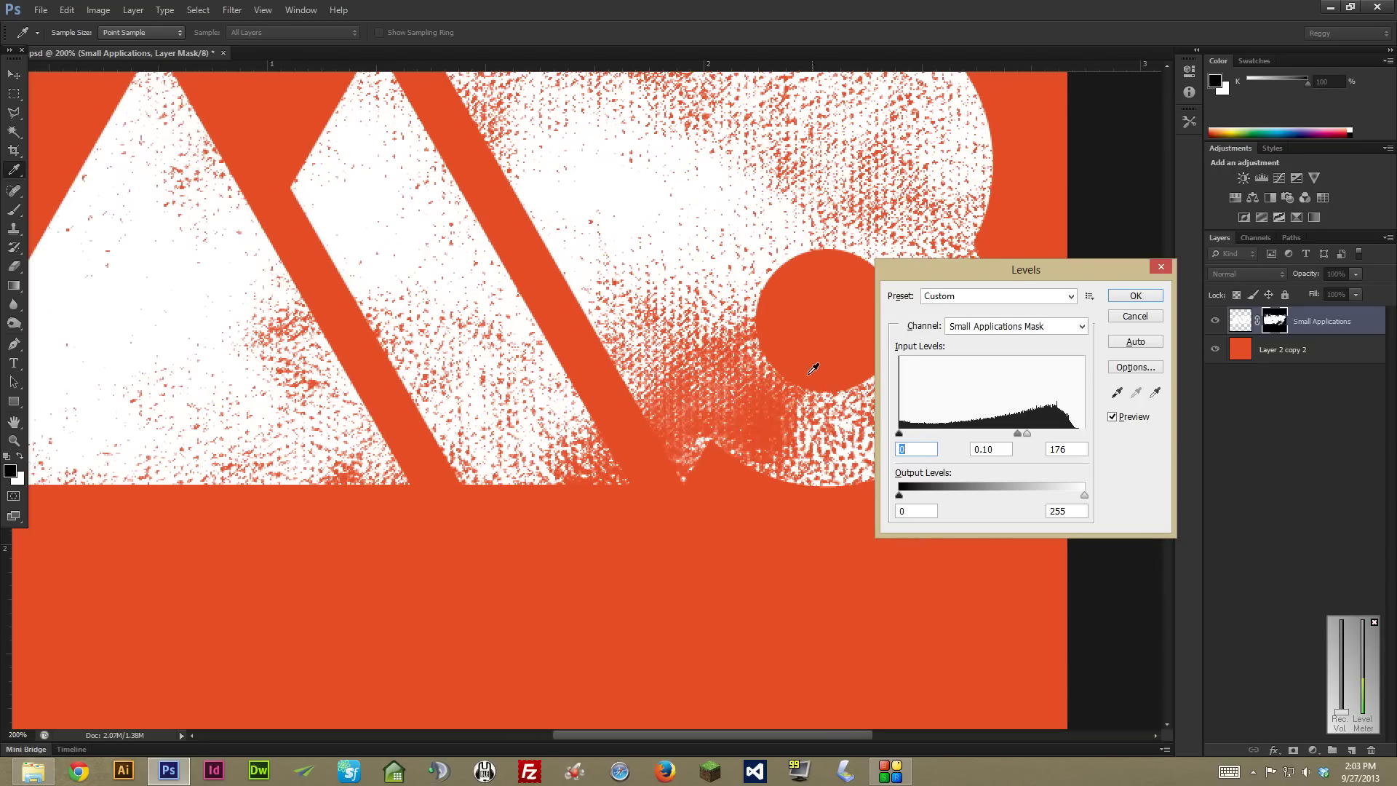
{"action": "key", "text": "ctrl+plus"}
{"action": "left_click_drag", "start_coordinate": [790, 399], "coordinate": [654, 393]}
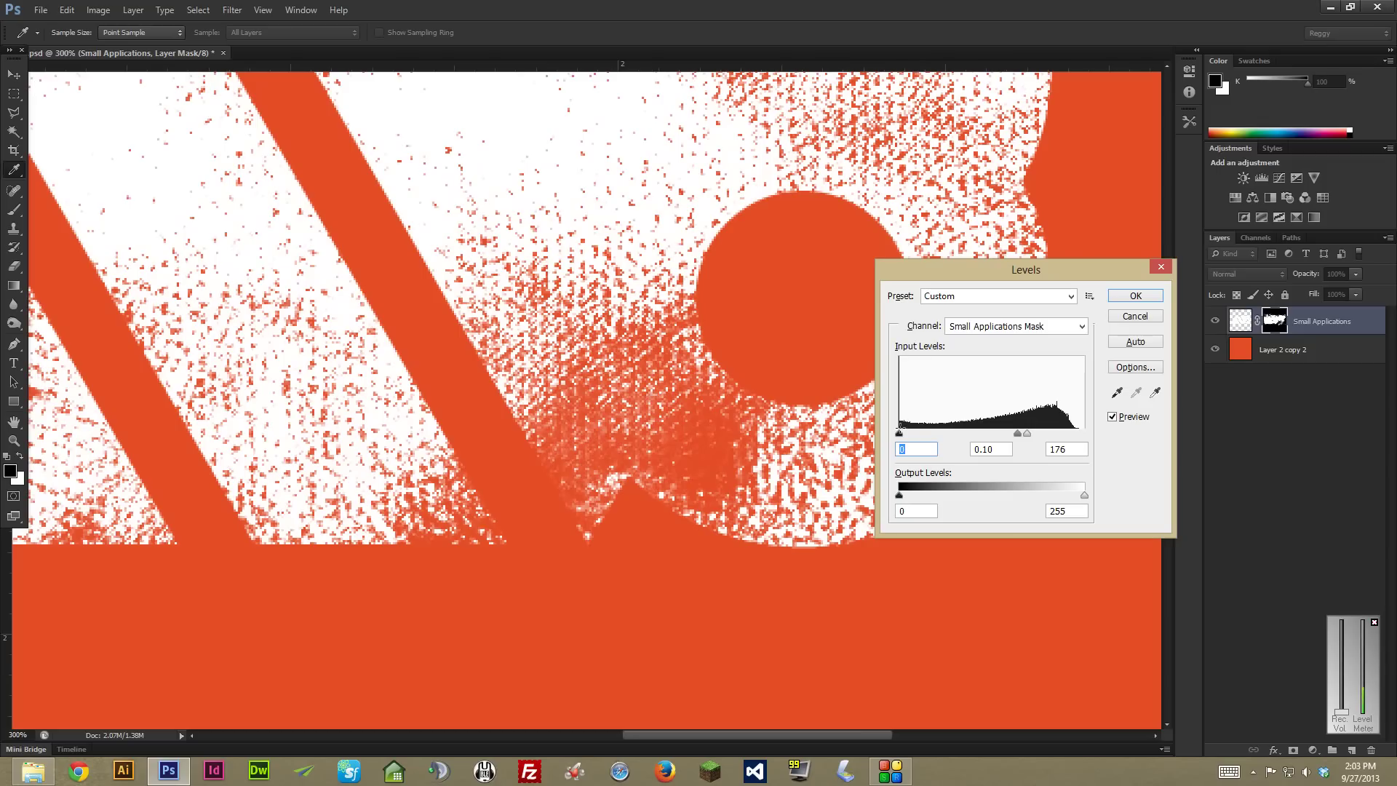
{"action": "left_click_drag", "start_coordinate": [900, 434], "coordinate": [982, 435]}
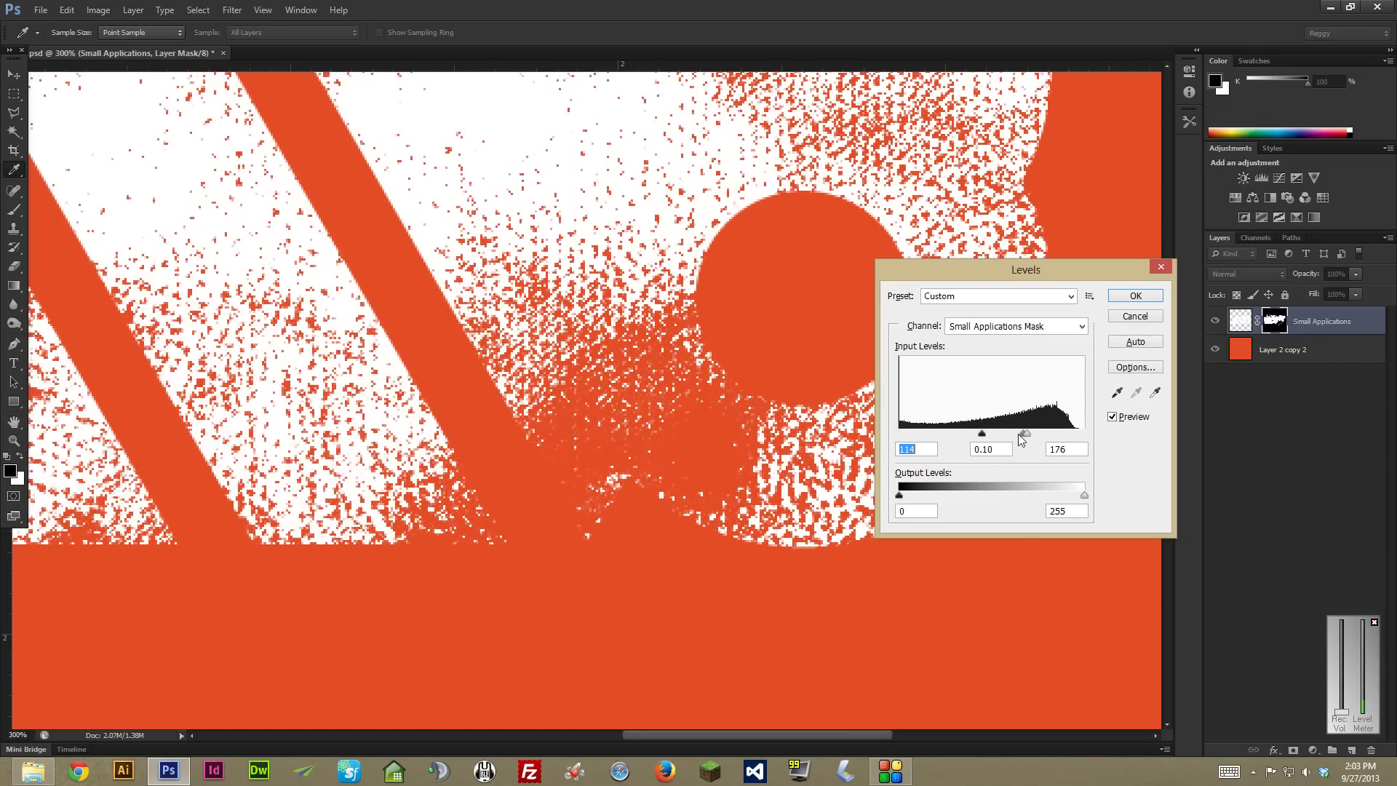
{"action": "key", "text": "ctrl+minus"}
{"action": "key", "text": "ctrl+minus"}
{"action": "key", "text": "ctrl+minus"}
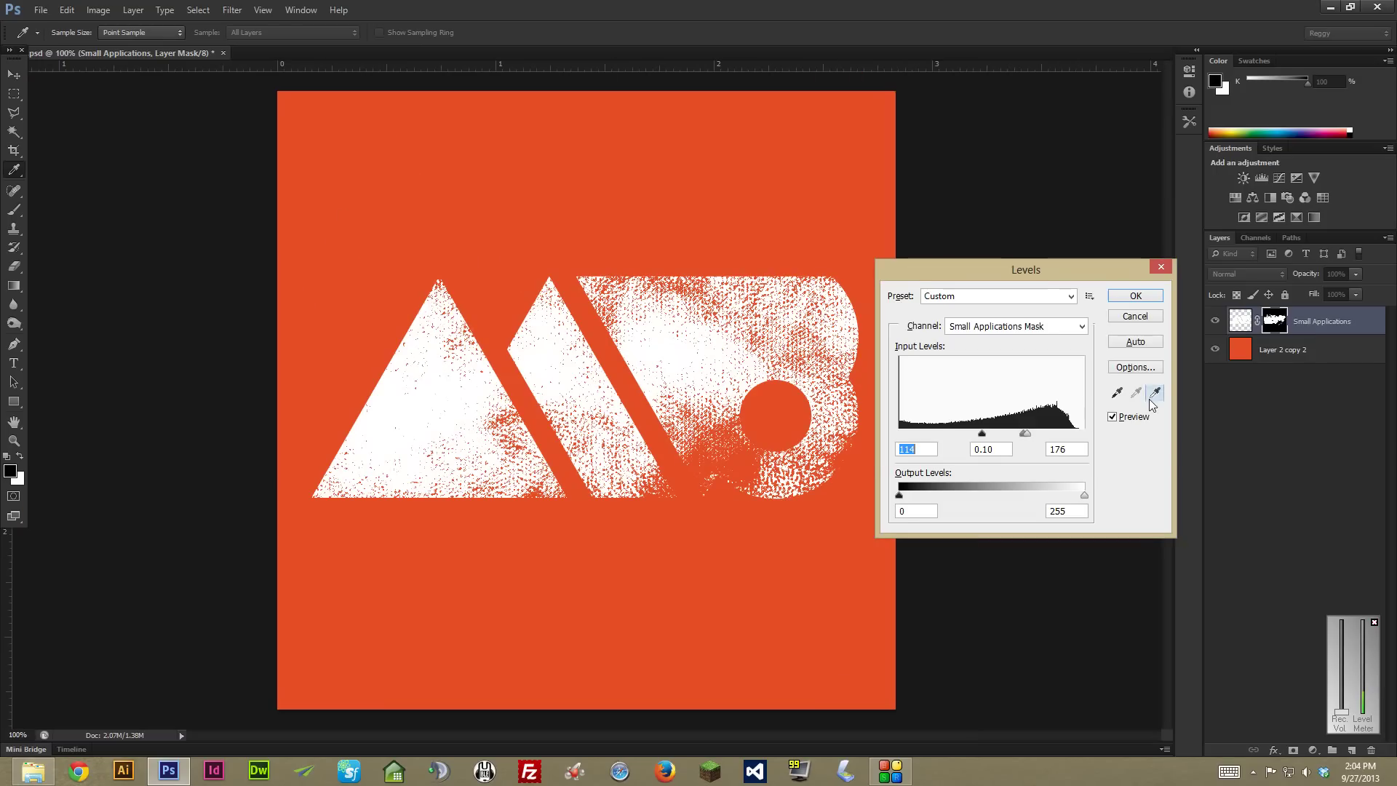
Compare the Levels result with Preview on and off at 100% and 200%
{"action": "left_click_drag", "start_coordinate": [1070, 271], "coordinate": [1076, 230]}
{"action": "left_click", "coordinate": [1119, 376]}
{"action": "left_click", "coordinate": [1118, 376]}
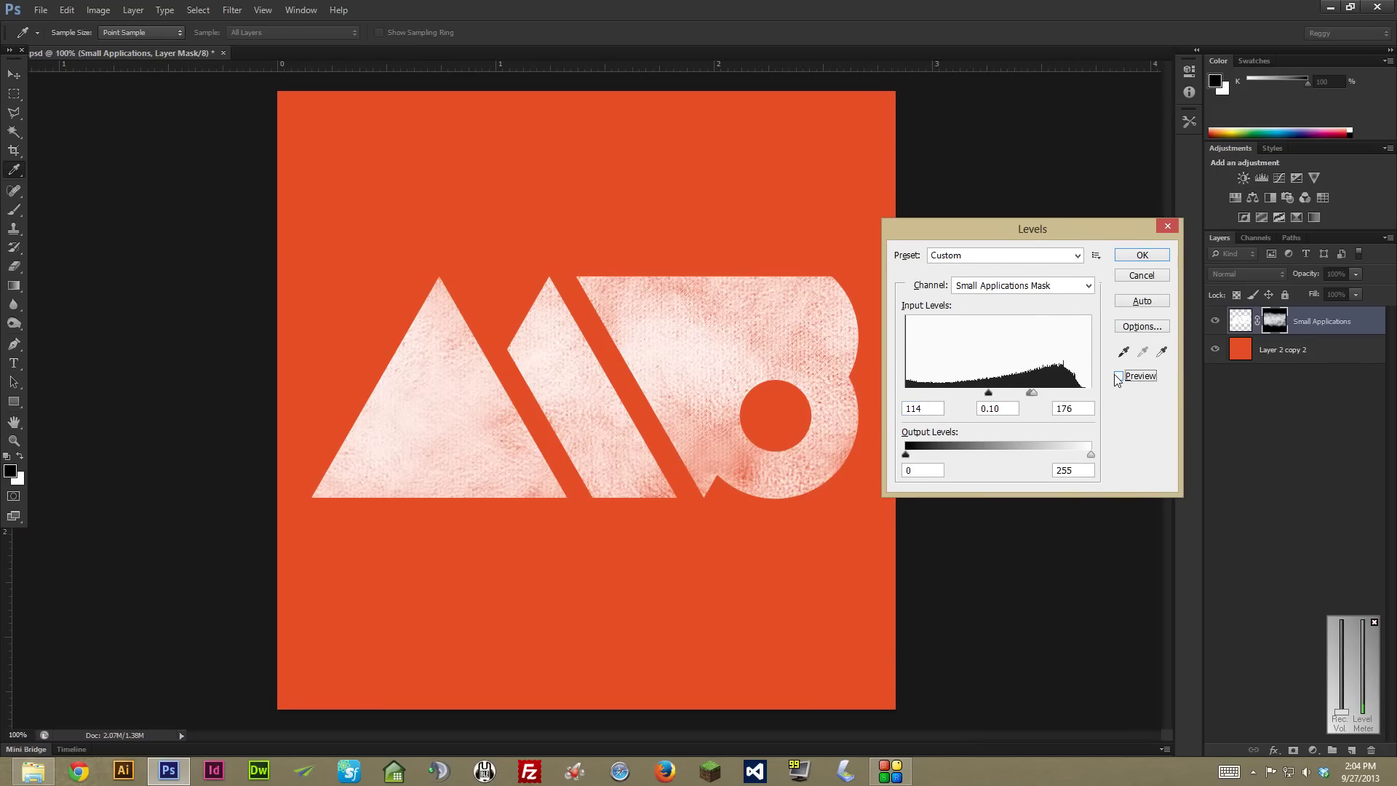
{"action": "left_click", "coordinate": [1119, 377]}
{"action": "key", "text": "ctrl+plus"}
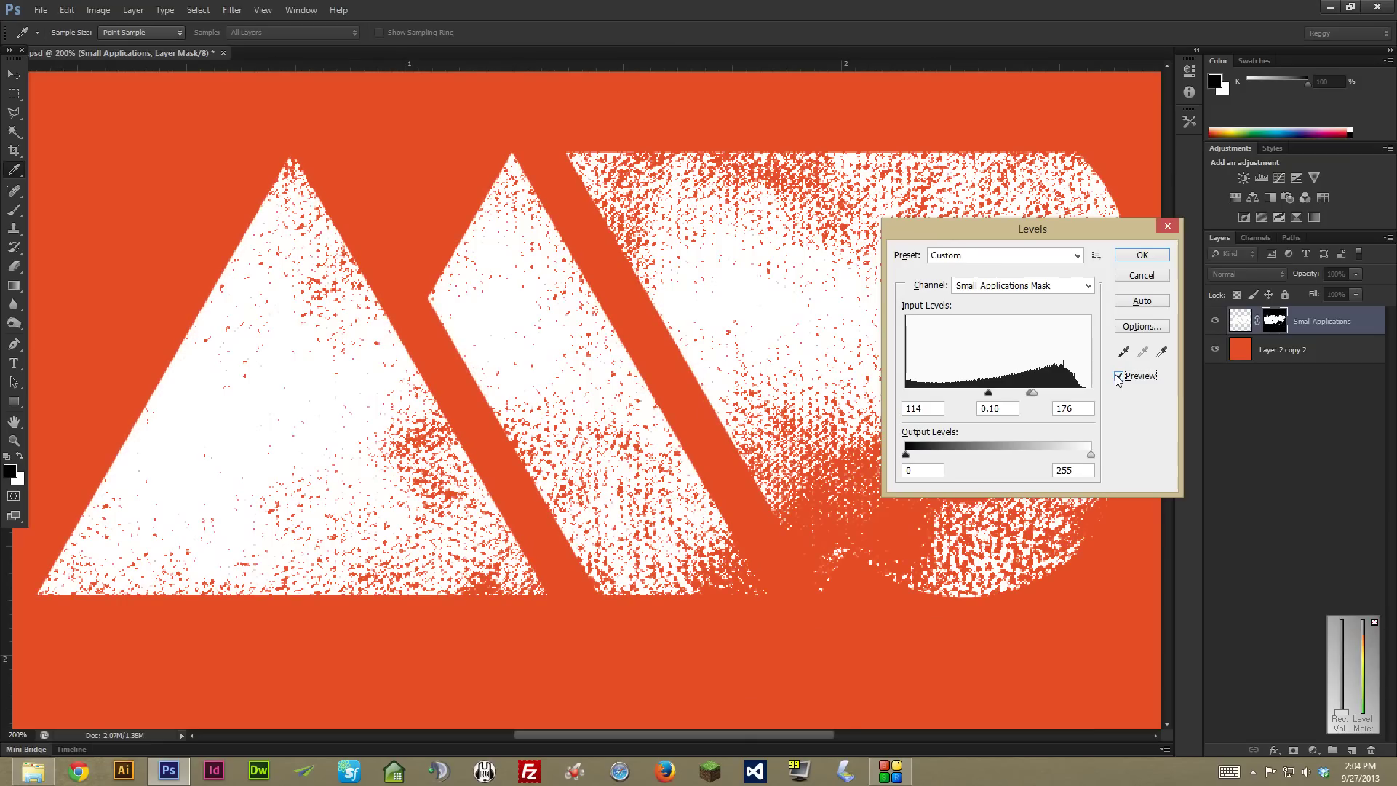
{"action": "left_click", "coordinate": [1118, 376]}
{"action": "left_click", "coordinate": [1118, 377]}
{"action": "key", "text": "ctrl+minus"}
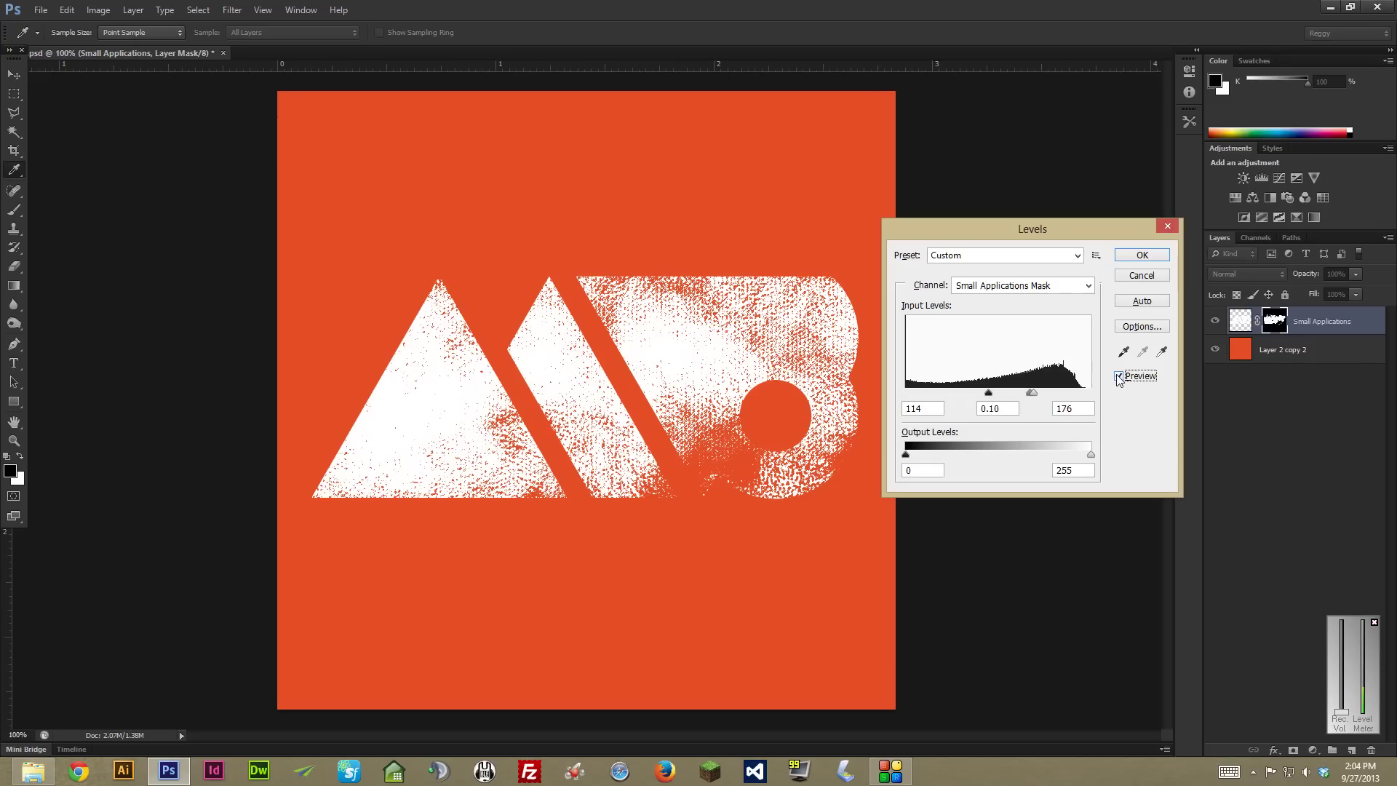
{"action": "left_click", "coordinate": [1120, 377]}
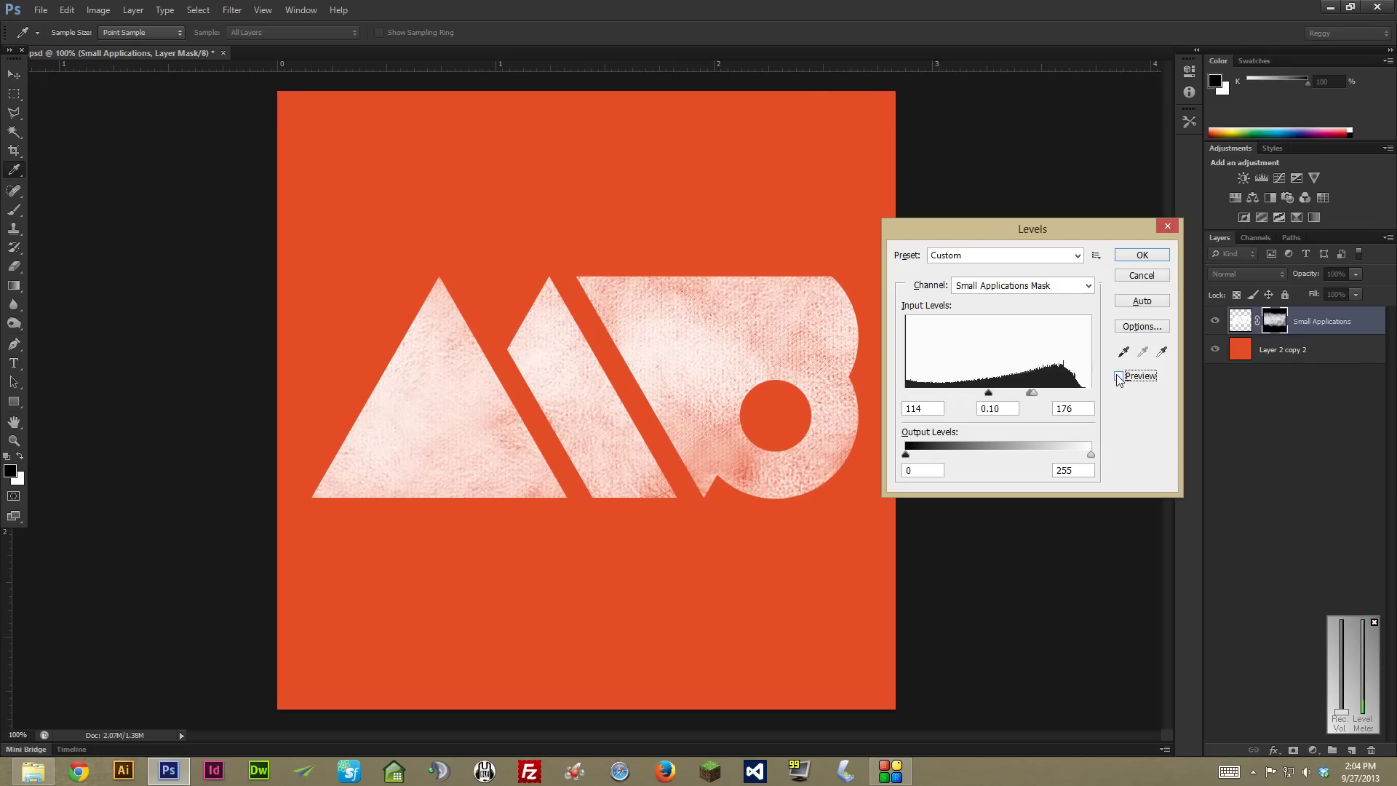
{"action": "left_click", "coordinate": [1120, 377]}
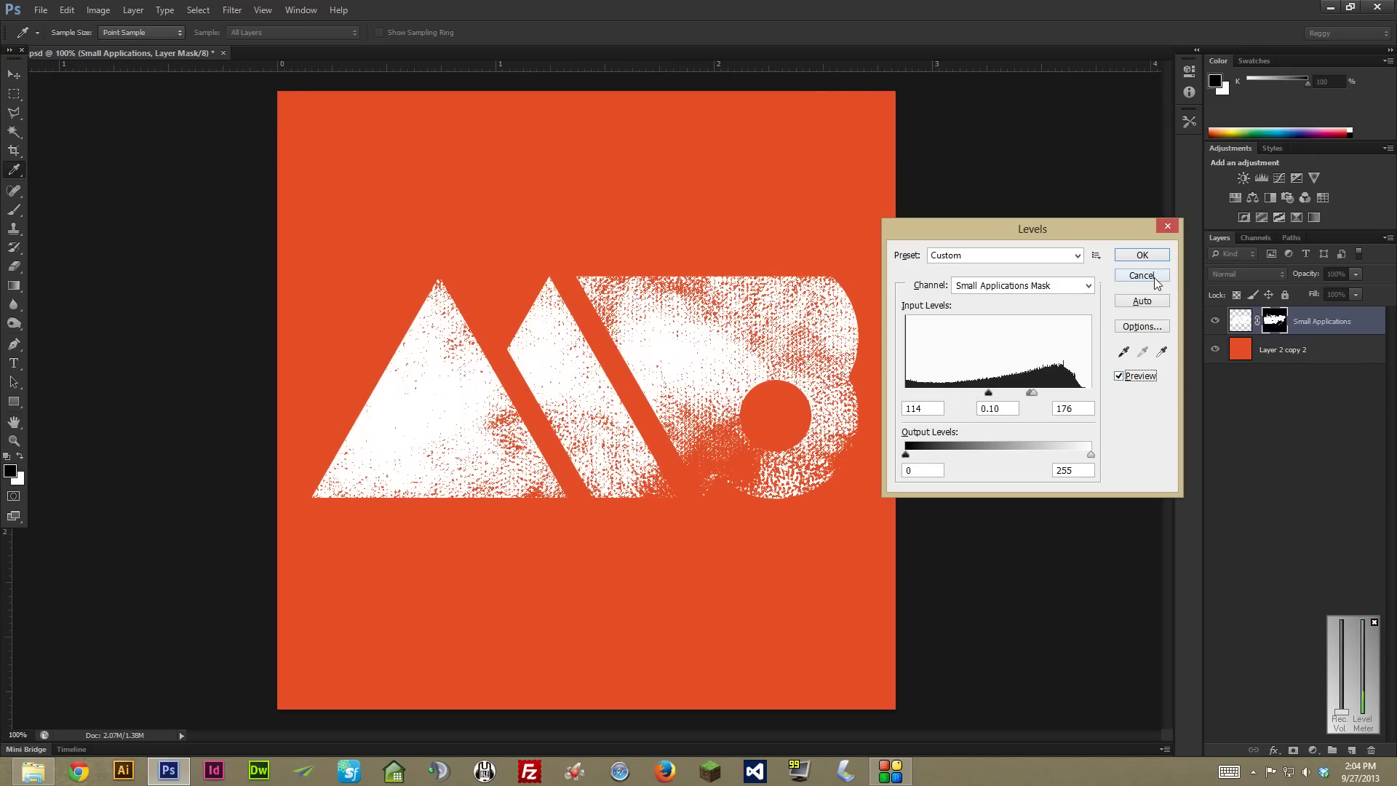
Apply Levels 114/0.10/176 to the mask, then disable the mask to see the plain logo
{"action": "left_click", "coordinate": [1144, 256]}
{"action": "key", "text": "ctrl+plus"}
{"action": "key", "text": "ctrl+minus"}
{"action": "left_click", "coordinate": [1275, 322], "text": "shift"}
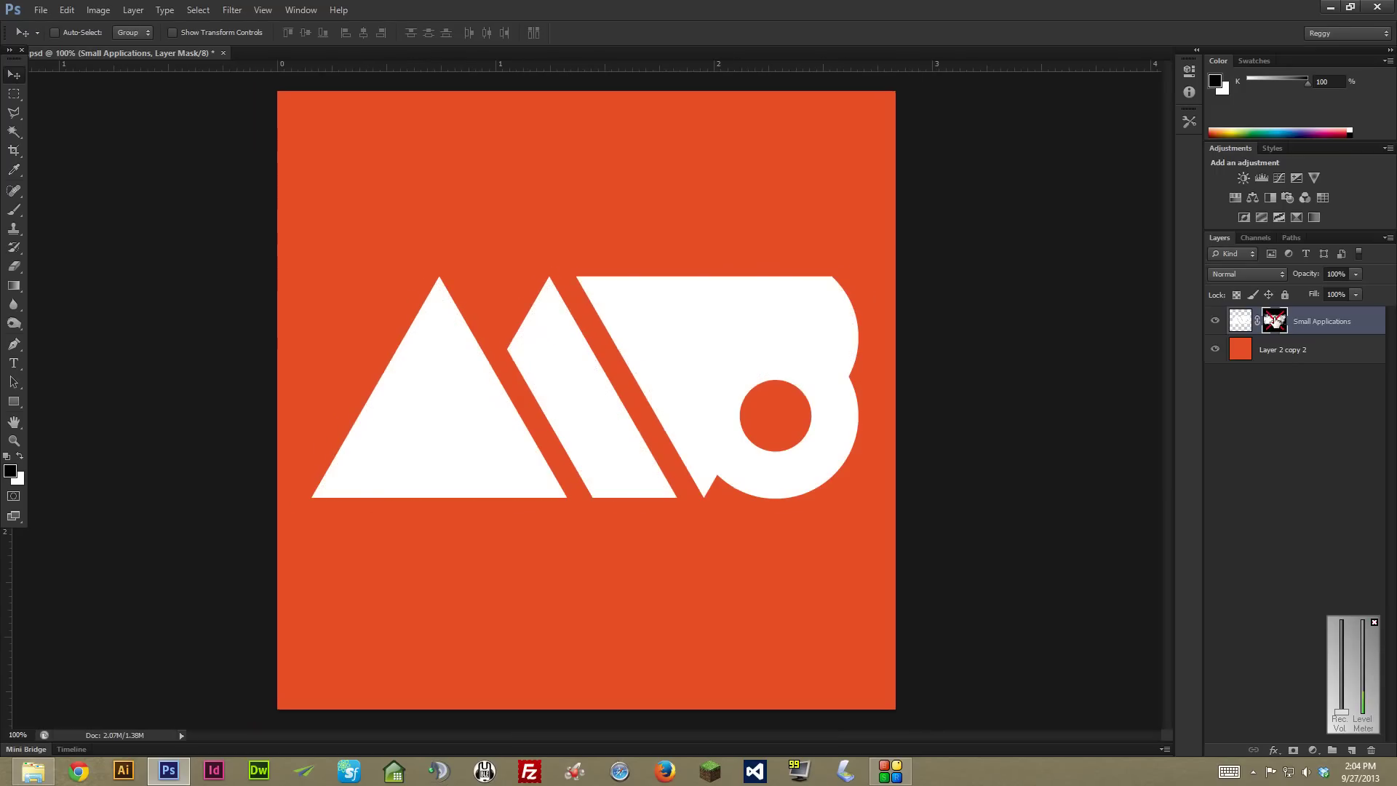
Toggle the logo's layer mask on and off to compare, and check its options menu
{"action": "left_click", "coordinate": [1275, 322], "text": "shift"}
{"action": "left_click", "coordinate": [1275, 323], "text": "shift"}
{"action": "left_click", "coordinate": [1275, 322], "text": "shift"}
{"action": "left_click", "coordinate": [1275, 322], "text": "shift"}
{"action": "left_click", "coordinate": [1276, 322], "text": "shift"}
{"action": "left_click", "coordinate": [1276, 322], "text": "shift"}
{"action": "right_click", "coordinate": [1275, 321]}
{"action": "left_click", "coordinate": [1121, 332]}
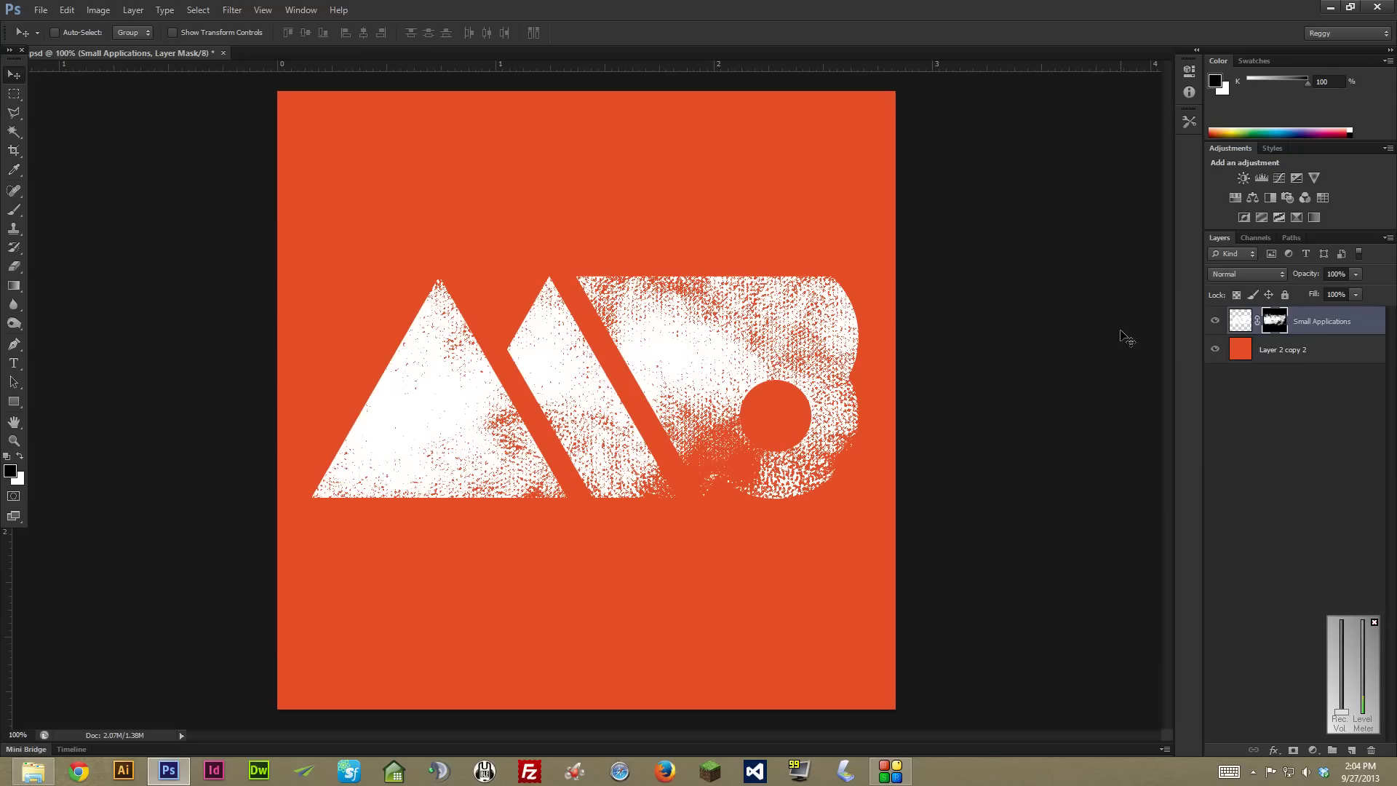
Select the whole canvas, fill the mask with white, and deselect
{"action": "key", "text": "m"}
{"action": "mouse_move", "coordinate": [277, 91]}
{"action": "left_mouse_down"}
{"action": "mouse_move", "coordinate": [660, 561]}
{"action": "mouse_move", "coordinate": [979, 698]}
{"action": "left_mouse_up"}
{"action": "key", "text": "Delete"}
{"action": "key", "text": "ctrl+d"}
Paint a scratchy texture over the logo's mask using the 369 px textured brush preset
{"action": "key", "text": "b"}
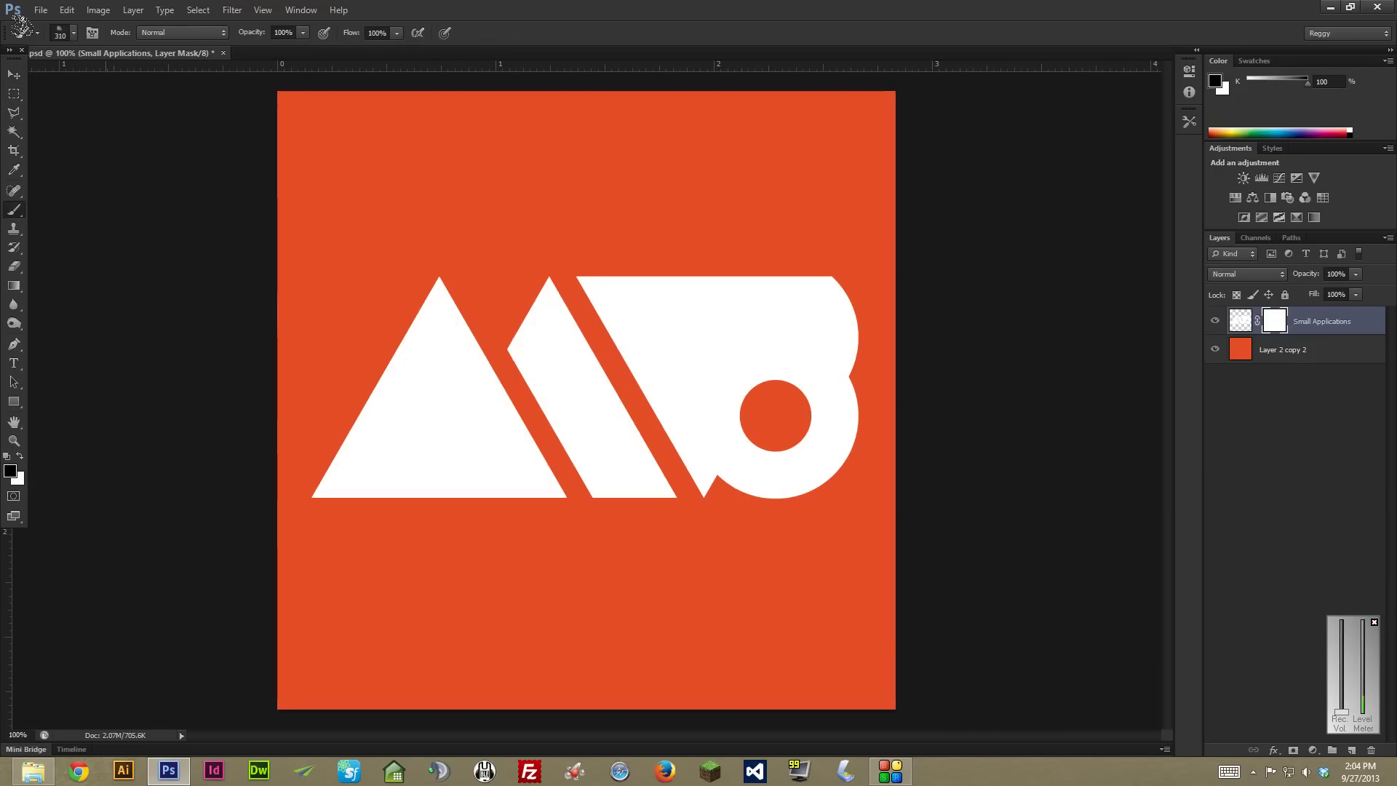
{"action": "left_click", "coordinate": [55, 29]}
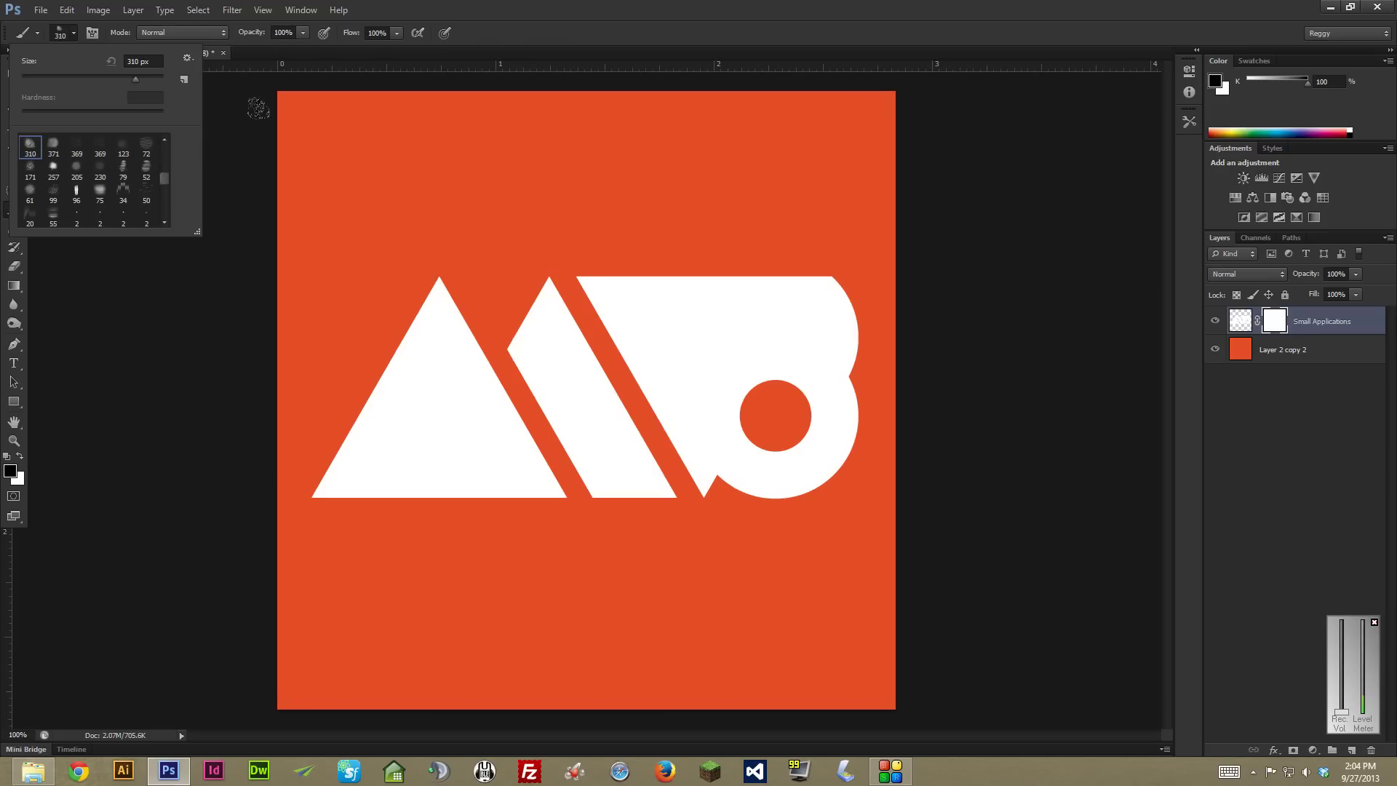
{"action": "left_click", "coordinate": [29, 175]}
{"action": "left_click", "coordinate": [145, 149]}
{"action": "left_click", "coordinate": [99, 148]}
{"action": "left_click", "coordinate": [298, 58]}
{"action": "mouse_move", "coordinate": [465, 437]}
{"action": "left_mouse_down"}
{"action": "mouse_move", "coordinate": [400, 393]}
{"action": "mouse_move", "coordinate": [466, 407]}
{"action": "mouse_move", "coordinate": [546, 356]}
{"action": "mouse_move", "coordinate": [626, 364]}
{"action": "mouse_move", "coordinate": [837, 436]}
{"action": "mouse_move", "coordinate": [655, 306]}
{"action": "mouse_move", "coordinate": [773, 444]}
{"action": "mouse_move", "coordinate": [608, 459]}
{"action": "left_mouse_up"}
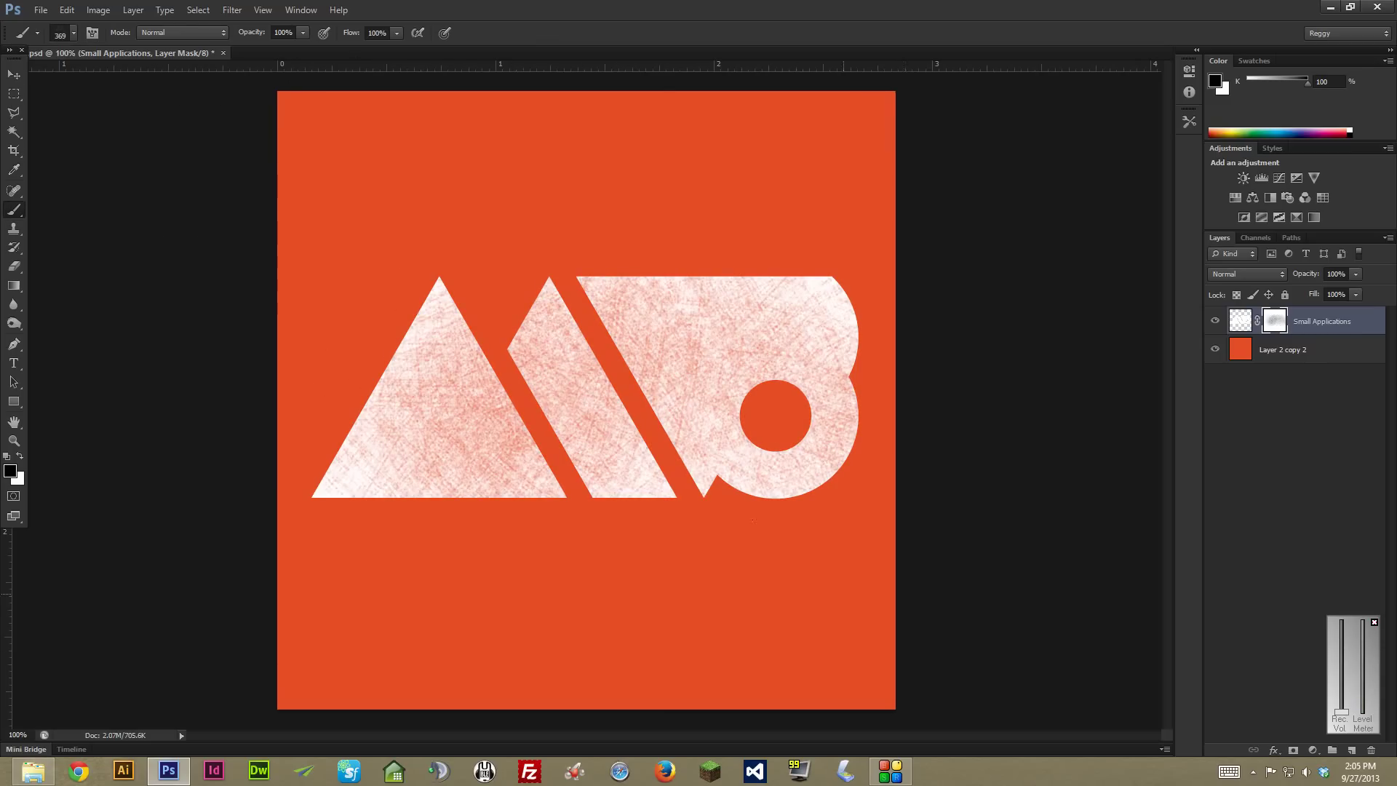
{"action": "key", "text": "ctrl+plus"}
Apply Levels of about 90, 0.07 and 176 to the mask for hard orange speckles
{"action": "key", "text": "v"}
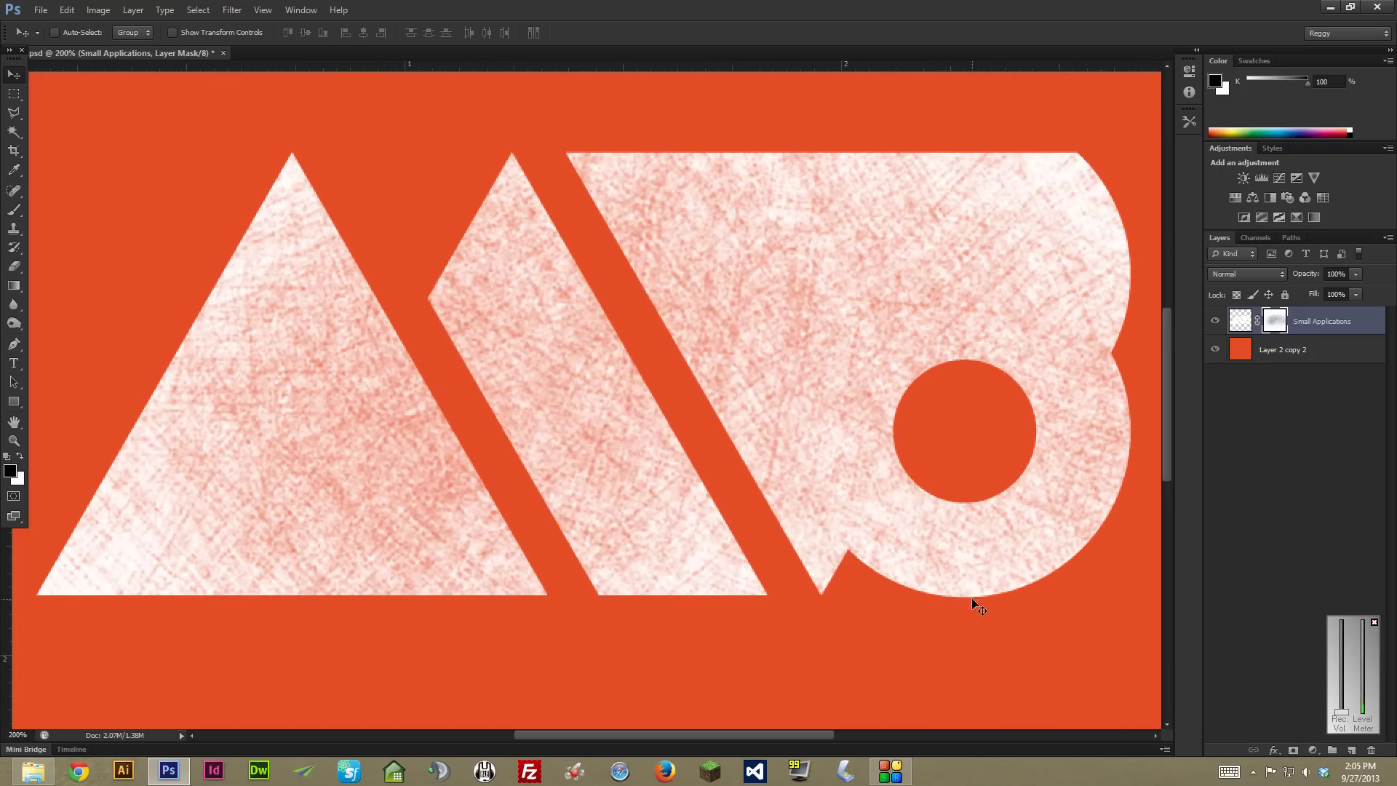
{"action": "key", "text": "i"}
{"action": "key", "text": "ctrl+l"}
{"action": "left_click_drag", "start_coordinate": [967, 245], "coordinate": [983, 395]}
{"action": "left_click_drag", "start_coordinate": [1003, 564], "coordinate": [1039, 561]}
{"action": "left_click_drag", "start_coordinate": [910, 560], "coordinate": [977, 562]}
{"action": "left_click", "coordinate": [1148, 422]}
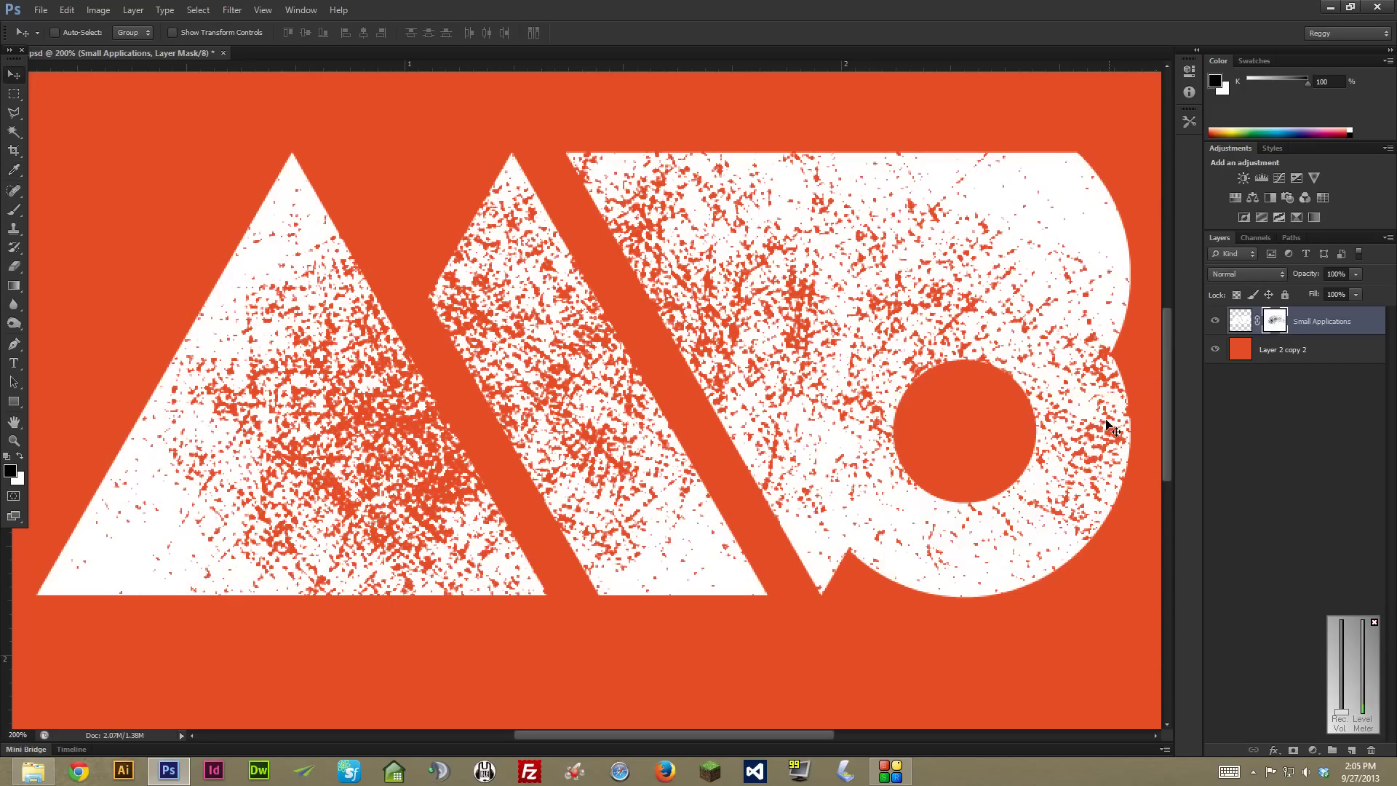
{"action": "key", "text": "ctrl+minus"}
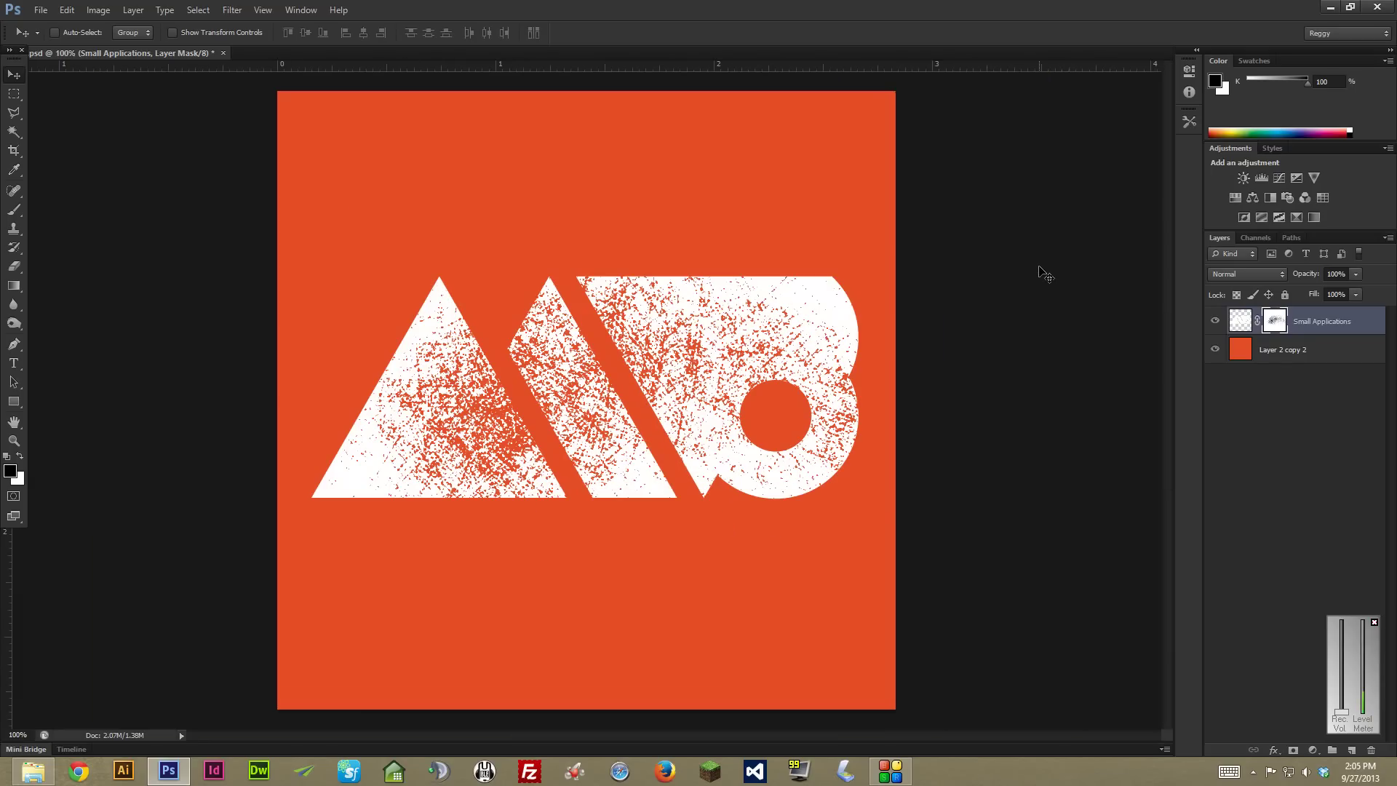